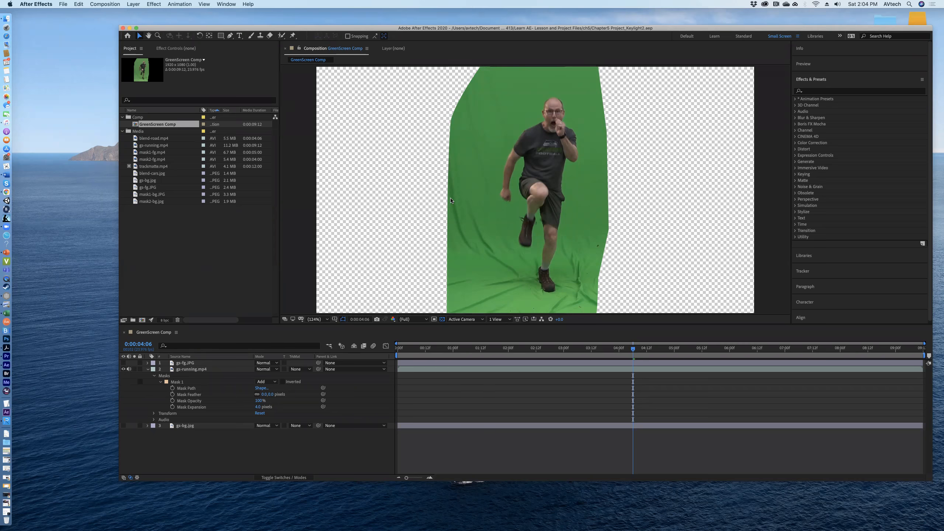
Select the gs-running.mp4 layer and toggle its visibility off and back on
{"action": "left_click", "coordinate": [200, 370]}
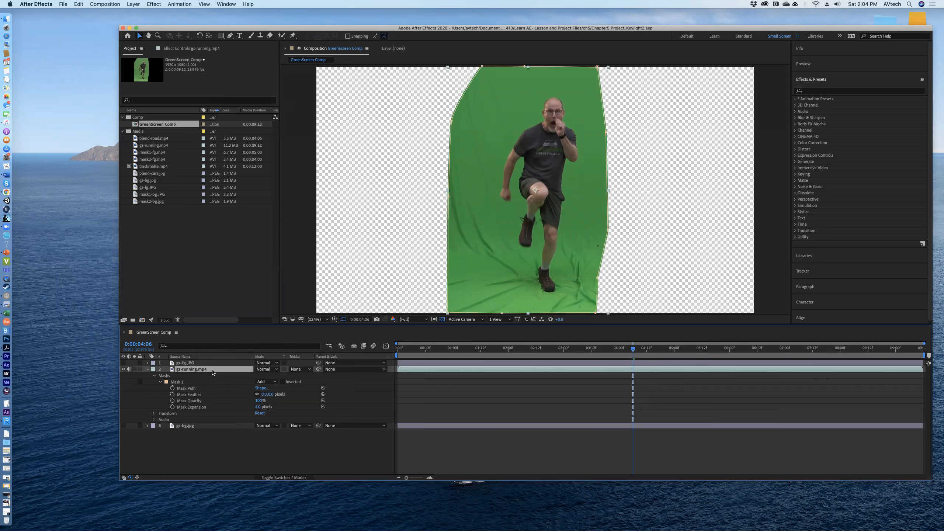
{"action": "left_click", "coordinate": [123, 370]}
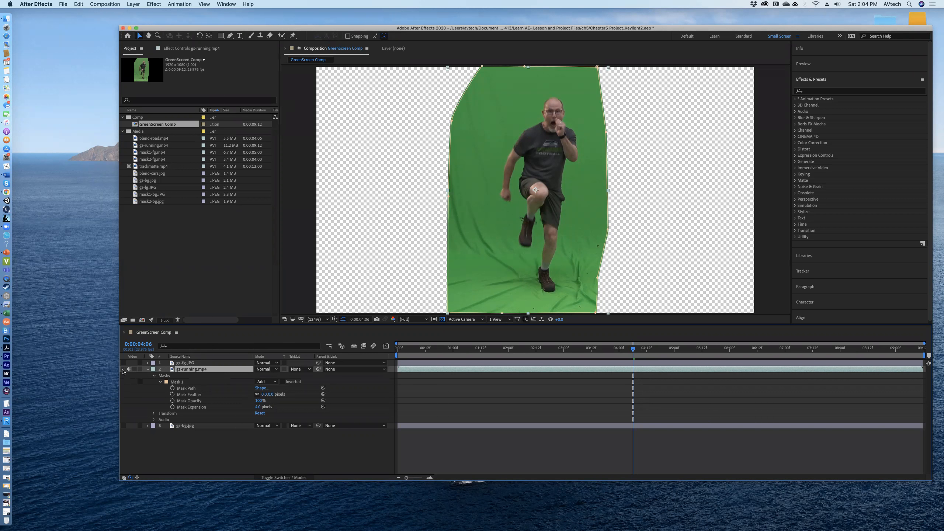
{"action": "left_click", "coordinate": [123, 369]}
Find the Keylight + Key Cleaner + Advanced Spill Suppressor preset, apply it to the gs-running.mp4 footage, and check the layer's list of added effects
{"action": "left_click", "coordinate": [833, 91]}
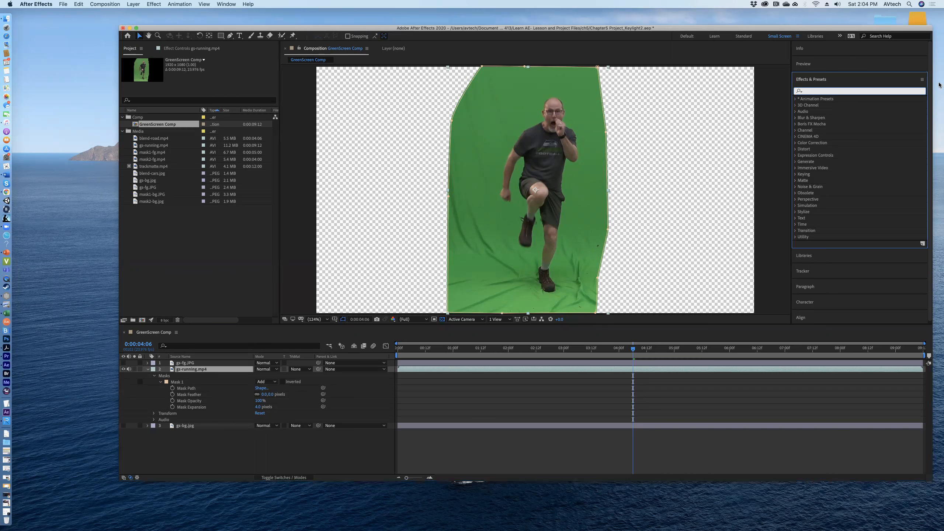
{"action": "type", "text": "Ke"}
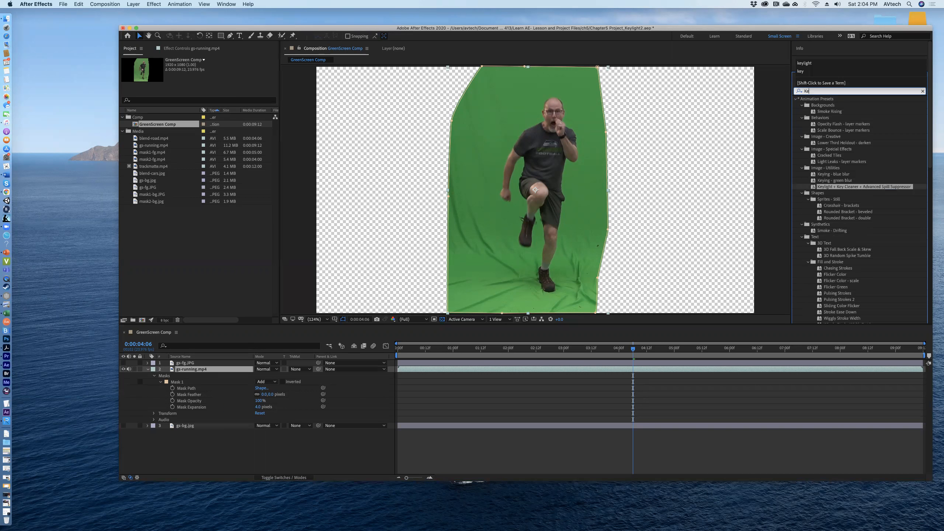
{"action": "type", "text": "yli"}
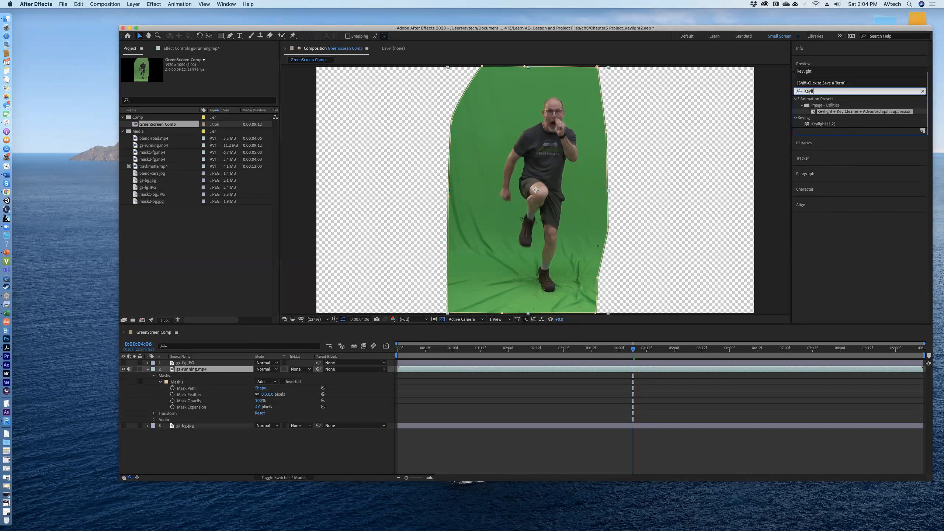
{"action": "type", "text": "ght"}
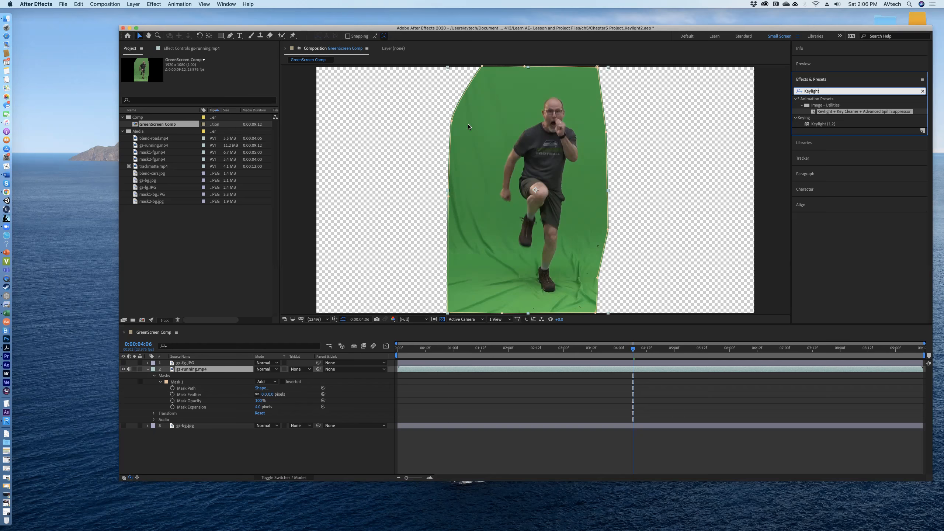
{"action": "left_click_drag", "start_coordinate": [823, 124], "coordinate": [491, 147]}
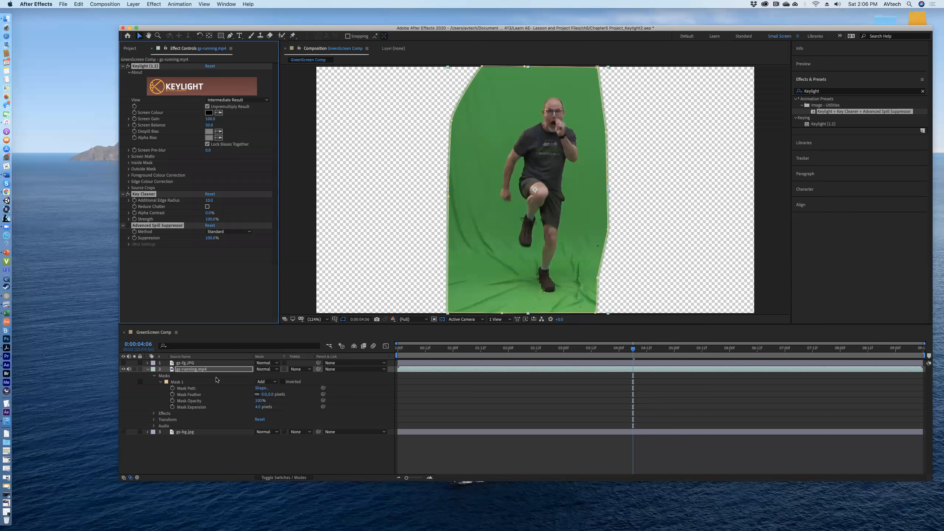
{"action": "left_click", "coordinate": [153, 413]}
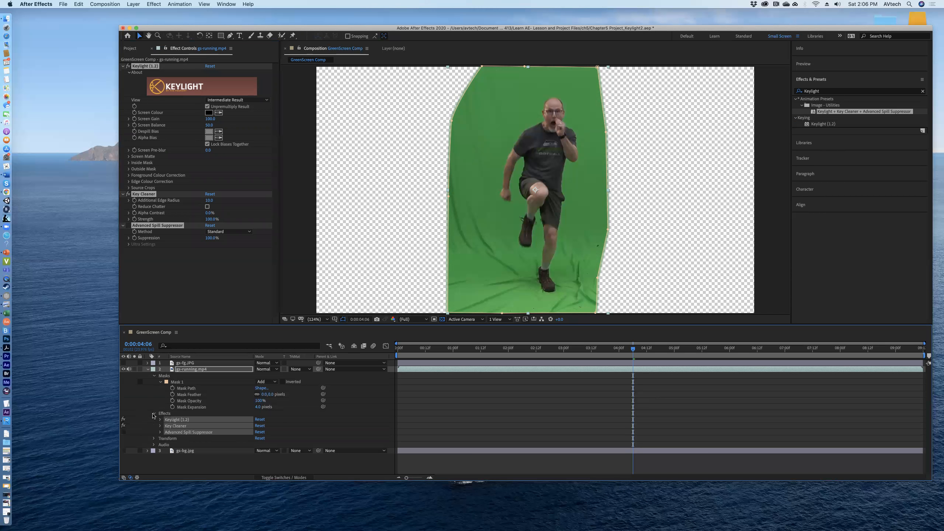
{"action": "left_click", "coordinate": [153, 413]}
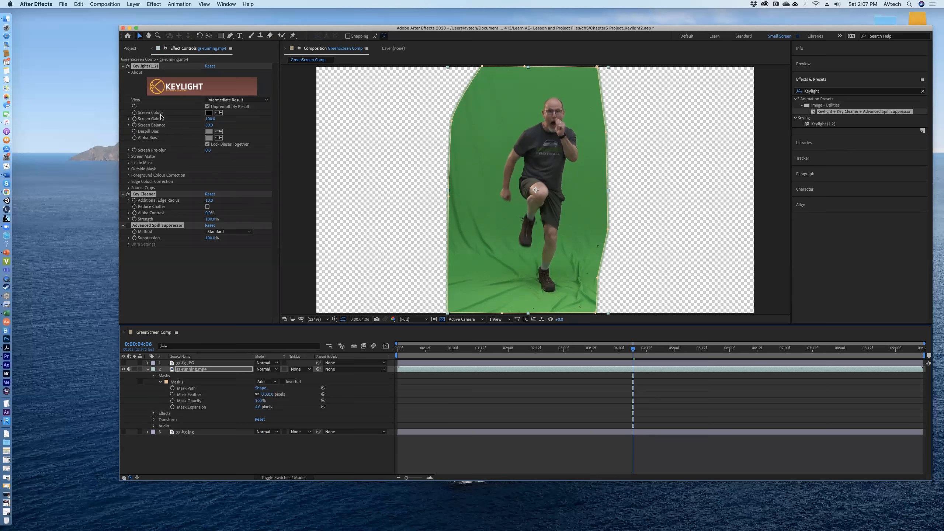
Sample the green backdrop beside the runner as Keylight's Screen Colour and compare the key with the transparency grid off and on
{"action": "left_click", "coordinate": [219, 114]}
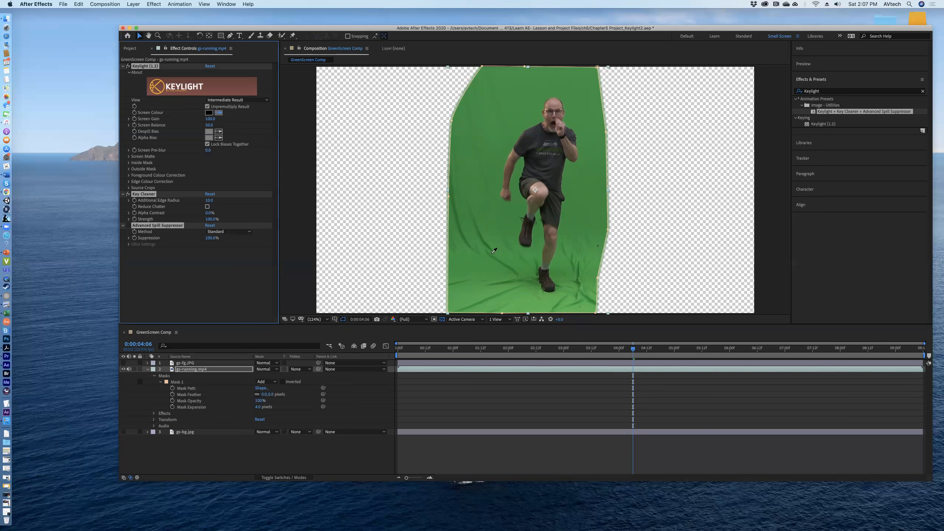
{"action": "left_click", "coordinate": [482, 185]}
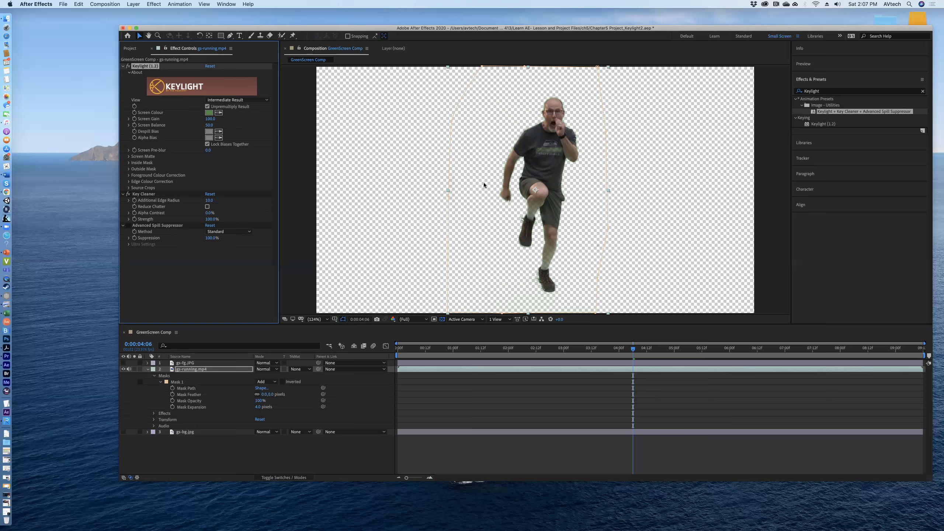
{"action": "left_click", "coordinate": [442, 319]}
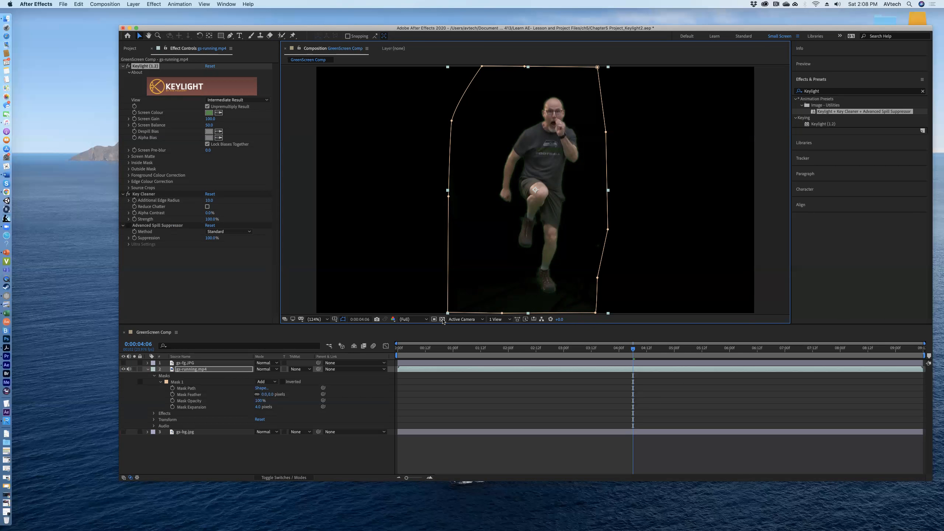
{"action": "left_click", "coordinate": [442, 319]}
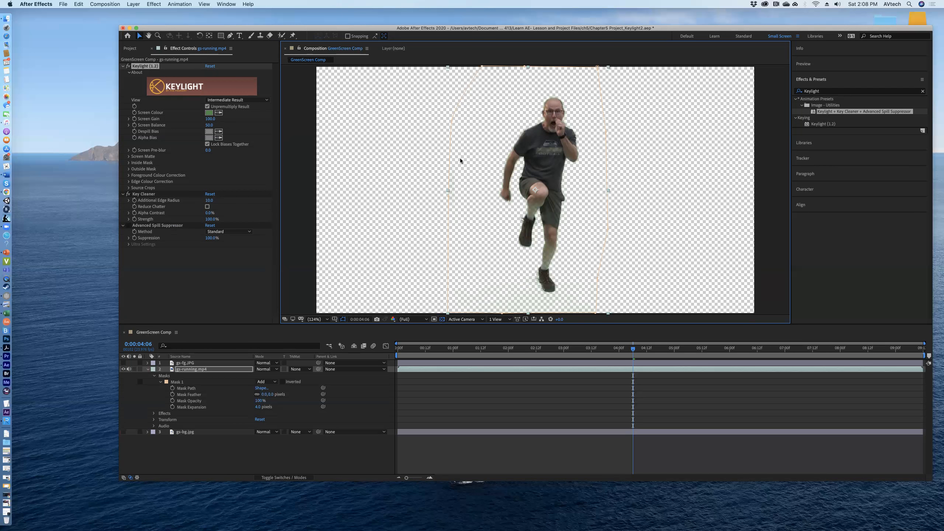
{"action": "left_click", "coordinate": [442, 319]}
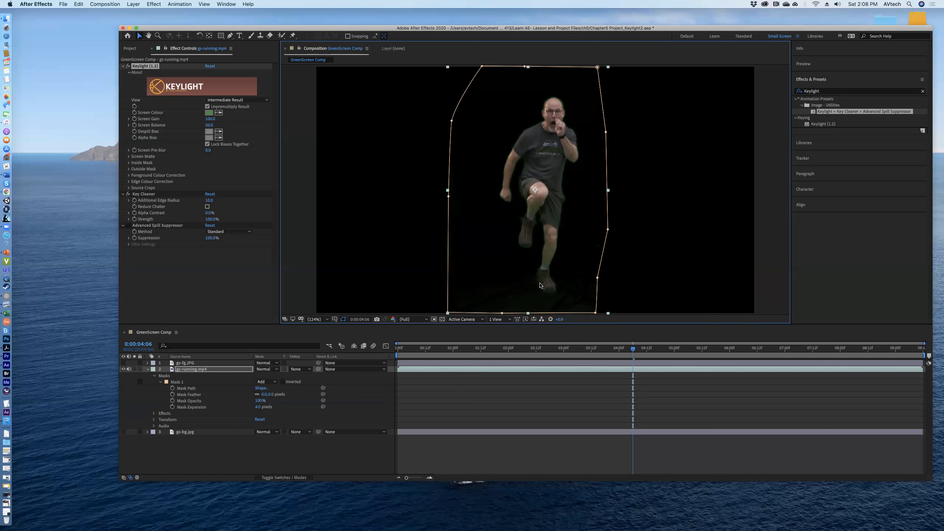
{"action": "left_click", "coordinate": [442, 320]}
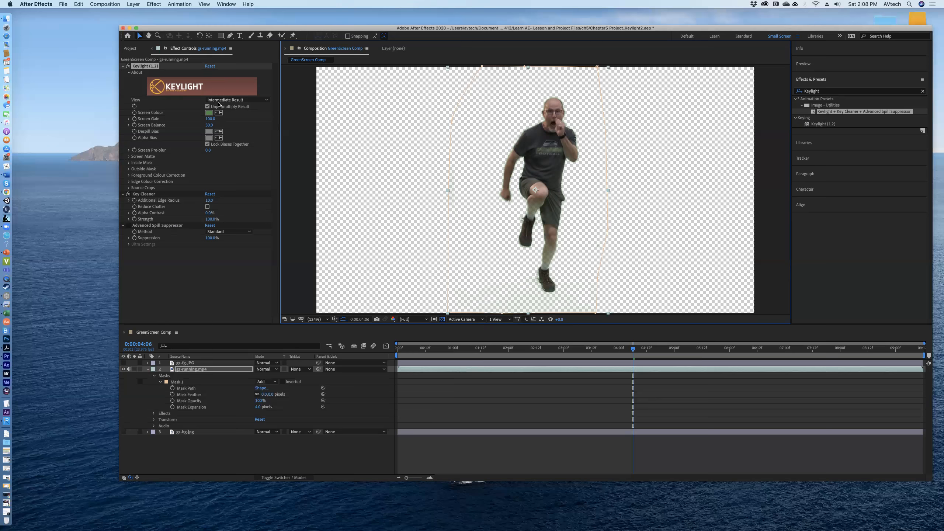
Set the Keylight view to Screen Matte and expand the Screen Matte settings
{"action": "left_click", "coordinate": [254, 101]}
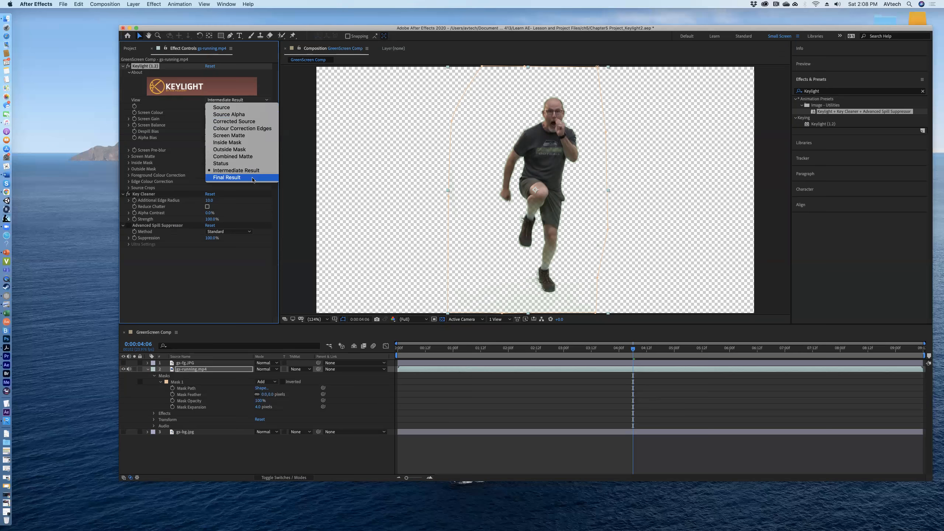
{"action": "left_click", "coordinate": [251, 135]}
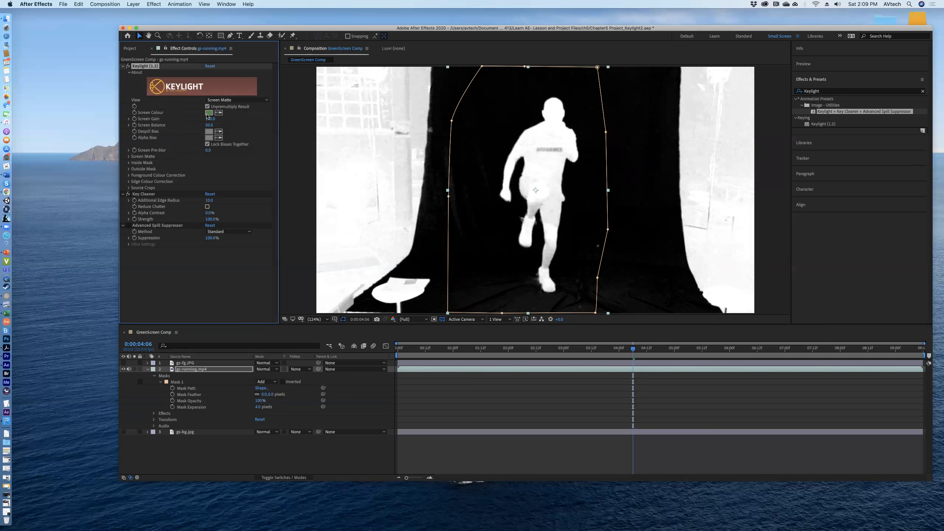
{"action": "left_click", "coordinate": [130, 158]}
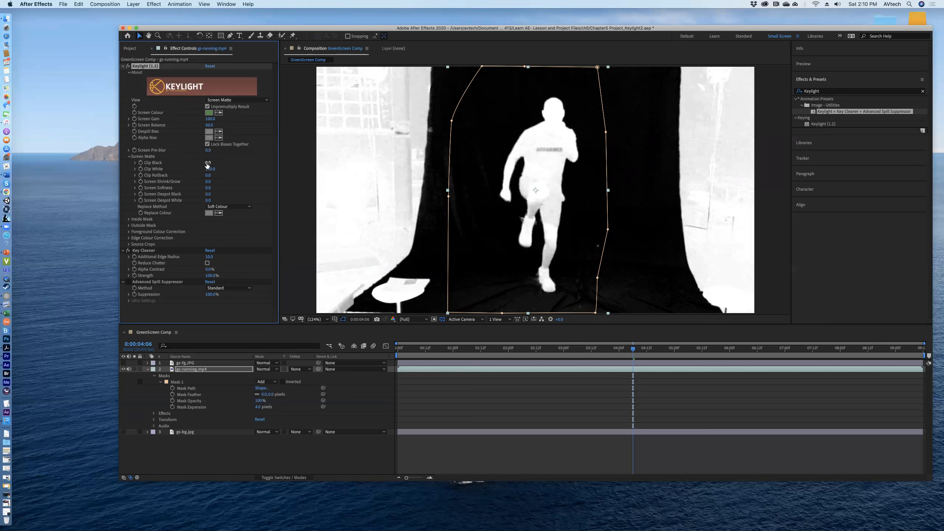
Try raising Clip Black to 91 and lowering it back to 0 to compare the effect on the screen matte
{"action": "left_click_drag", "start_coordinate": [207, 165], "coordinate": [219, 165]}
{"action": "left_click", "coordinate": [208, 163]}
{"action": "type", "text": "0"}
{"action": "left_click", "coordinate": [293, 194]}
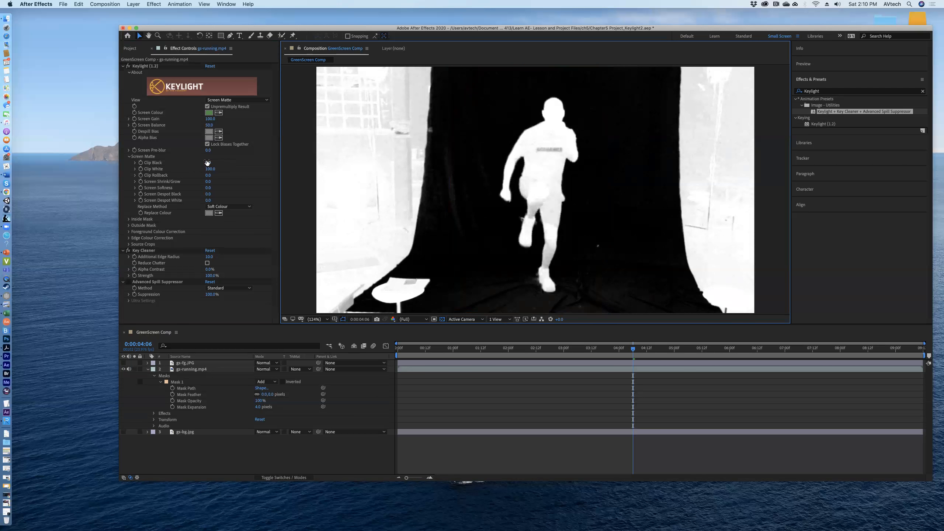
{"action": "left_click", "coordinate": [206, 163]}
{"action": "left_click_drag", "start_coordinate": [208, 162], "coordinate": [243, 165]}
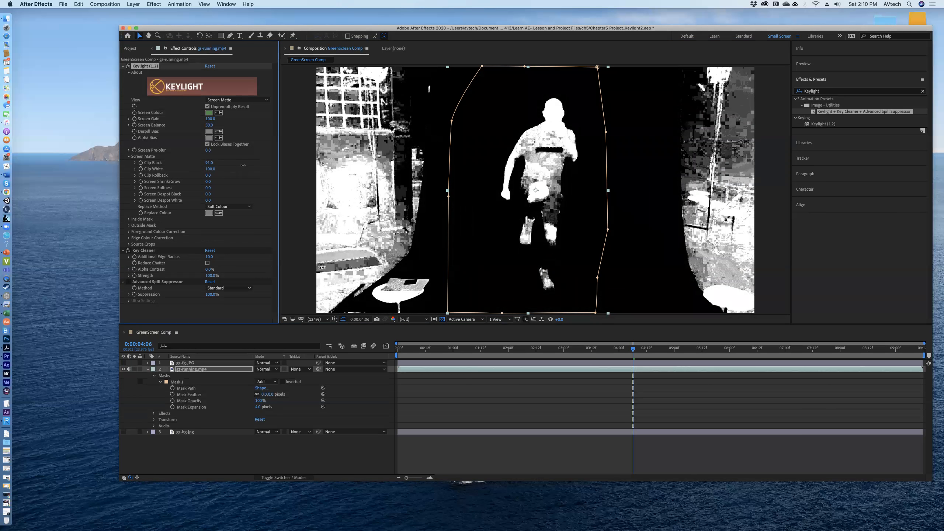
{"action": "left_click_drag", "start_coordinate": [242, 165], "coordinate": [225, 167]}
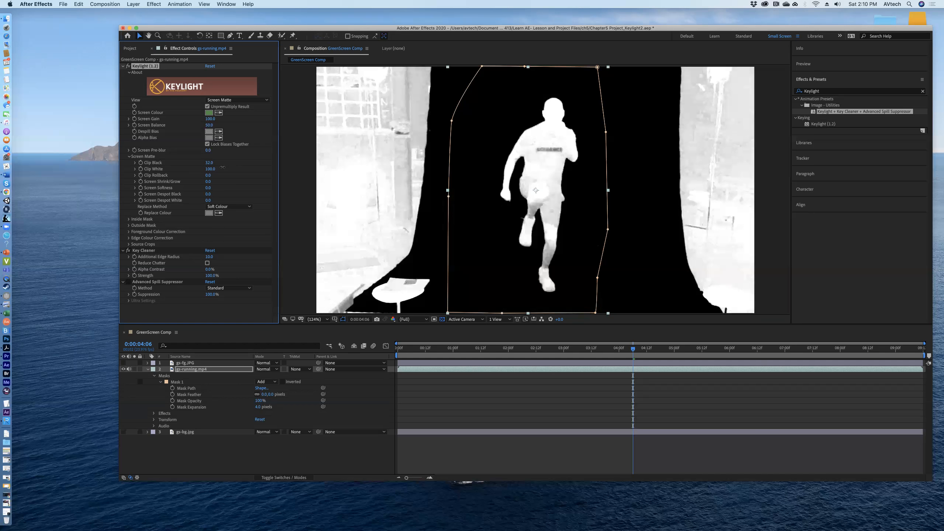
{"action": "left_click_drag", "start_coordinate": [216, 166], "coordinate": [209, 167]}
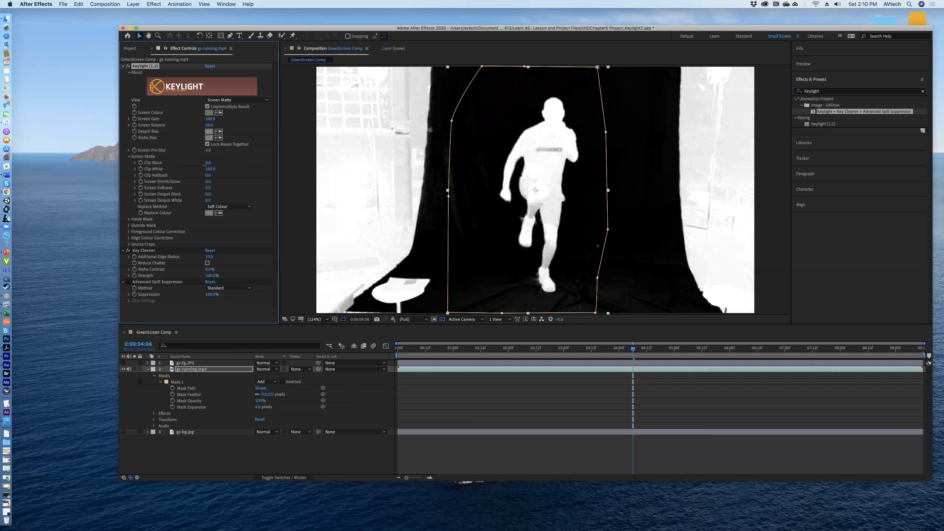
Try a Clip Black value of 1, return it to 0, and test further small adjustments
{"action": "left_click", "coordinate": [211, 163]}
{"action": "type", "text": "1"}
{"action": "key", "text": "Return"}
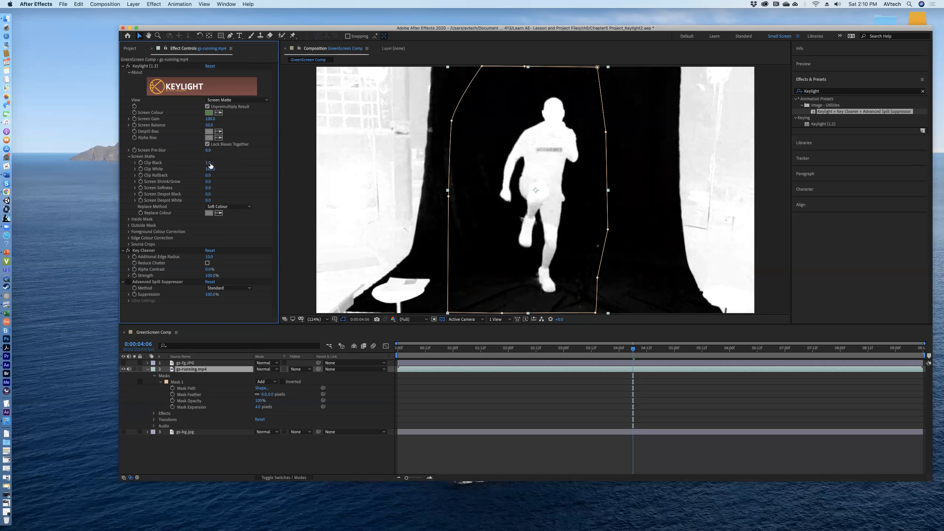
{"action": "left_click", "coordinate": [209, 163]}
{"action": "key", "text": "Return"}
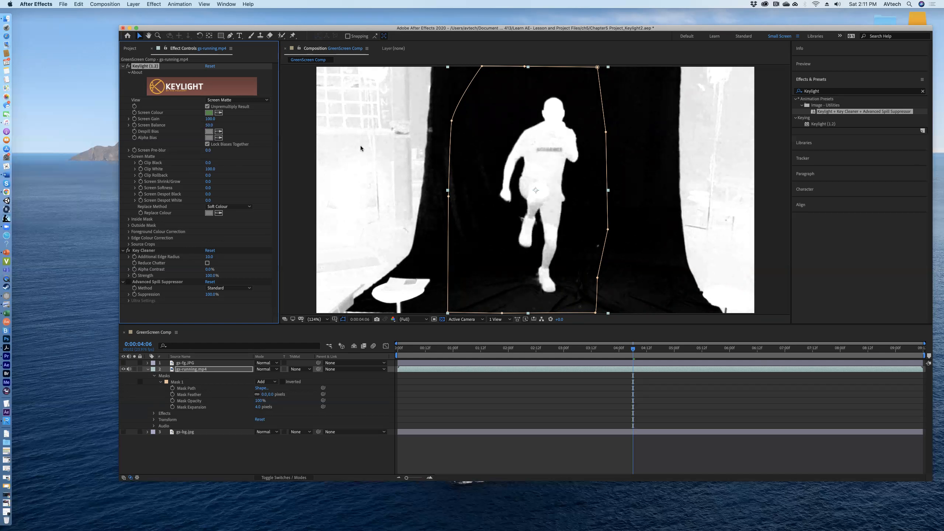
{"action": "left_click", "coordinate": [208, 163]}
{"action": "type", "text": "17"}
{"action": "key", "text": "Return"}
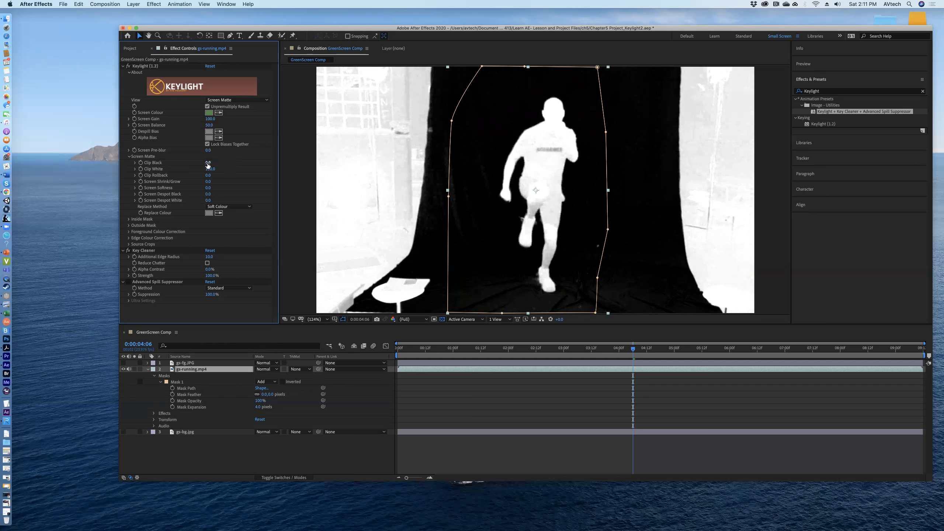
{"action": "mouse_move", "coordinate": [218, 164]}
{"action": "left_mouse_down"}
{"action": "mouse_move", "coordinate": [257, 167]}
{"action": "mouse_move", "coordinate": [214, 167]}
{"action": "left_mouse_up"}
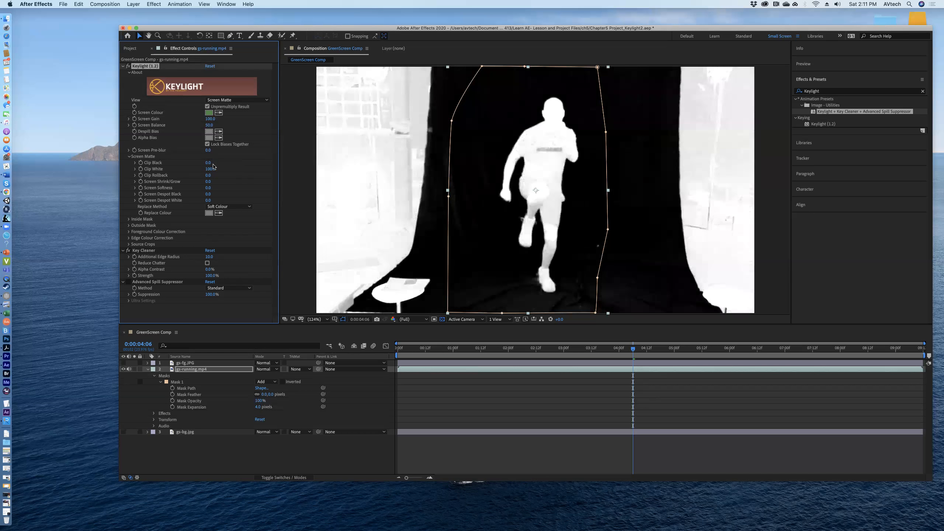
Set Keylight's Clip Black to 16 and Clip White to 60 in the Screen Matte settings
{"action": "left_click", "coordinate": [209, 164]}
{"action": "type", "text": "16"}
{"action": "key", "text": "Return"}
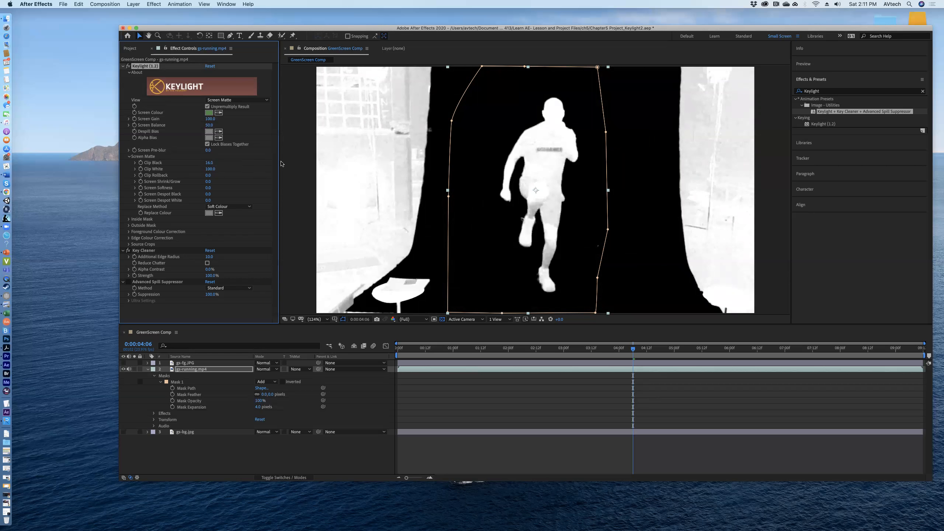
{"action": "left_click", "coordinate": [210, 169]}
{"action": "type", "text": "60"}
{"action": "key", "text": "Return"}
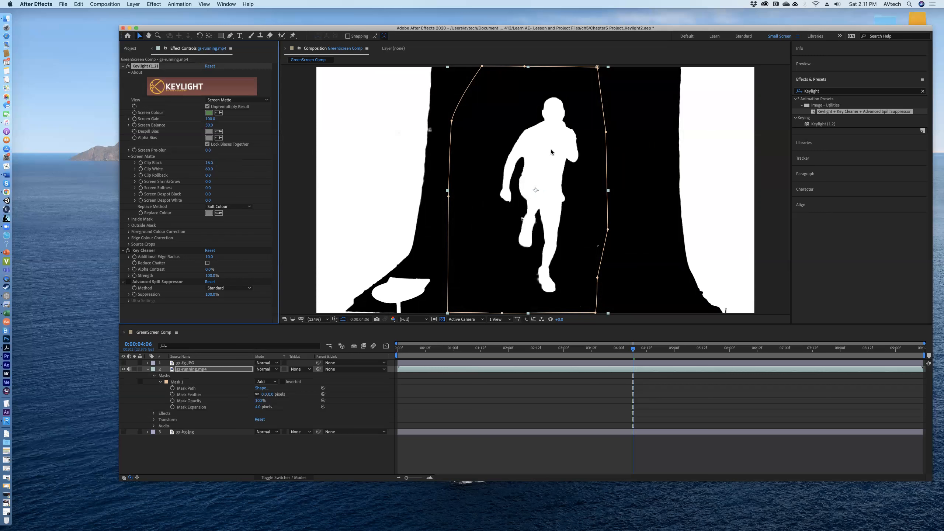
Try a Clip White value of 0 twice, undoing the change each time
{"action": "left_click", "coordinate": [209, 169]}
{"action": "type", "text": "0"}
{"action": "key", "text": "Return"}
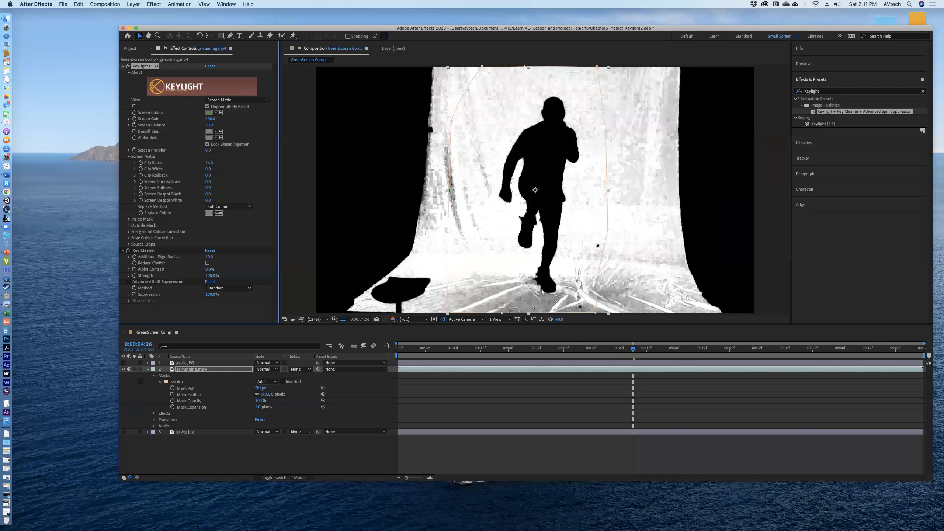
{"action": "left_click", "coordinate": [78, 5]}
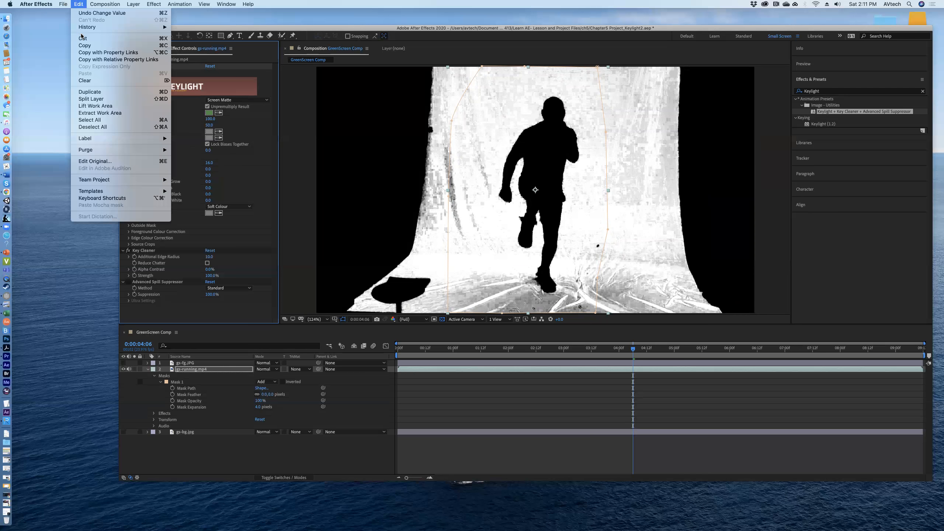
{"action": "left_click", "coordinate": [85, 13]}
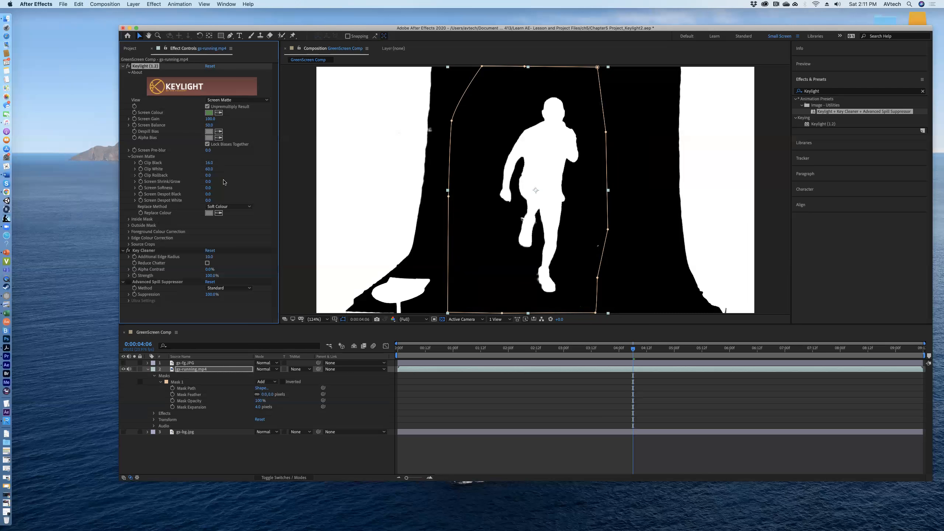
{"action": "left_click", "coordinate": [209, 170]}
{"action": "key", "text": "Return"}
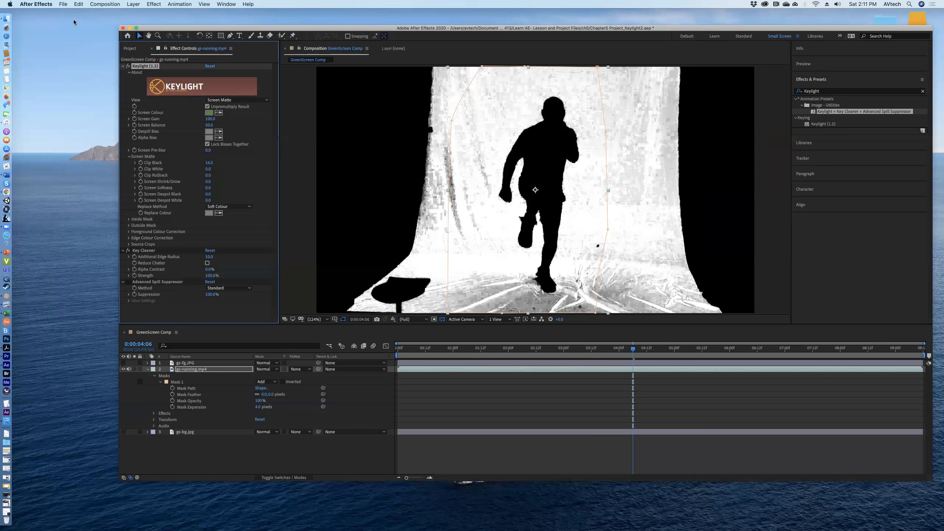
{"action": "left_click", "coordinate": [79, 4]}
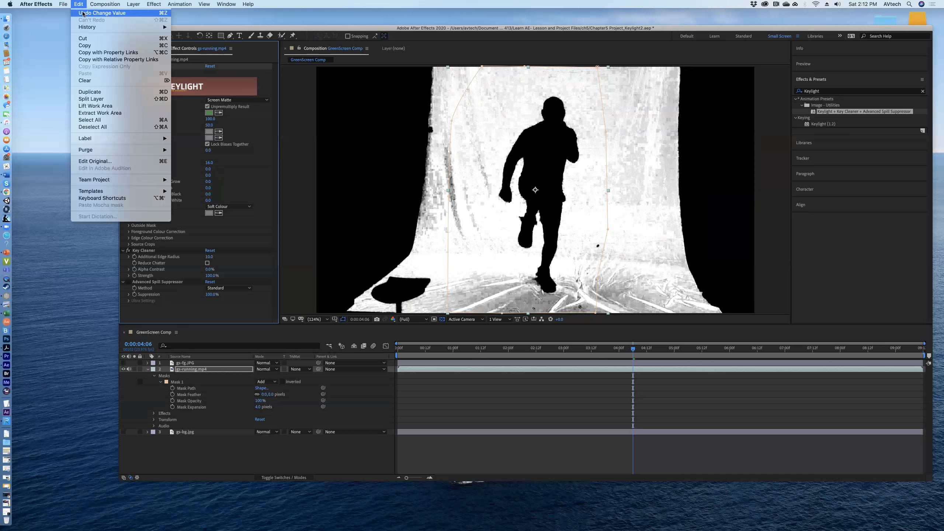
{"action": "left_click", "coordinate": [82, 14]}
Set Keylight's Clip White to 0
{"action": "left_click", "coordinate": [209, 170]}
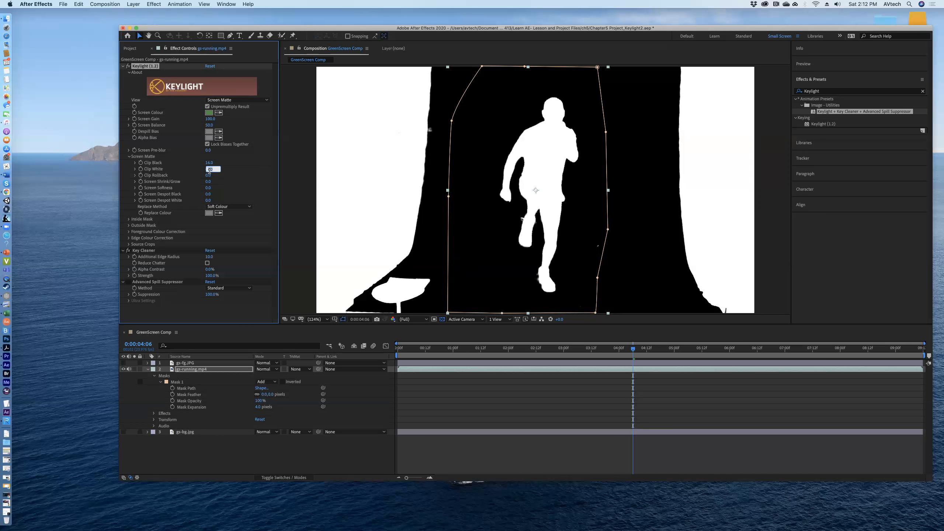
{"action": "type", "text": "0"}
{"action": "key", "text": "Return"}
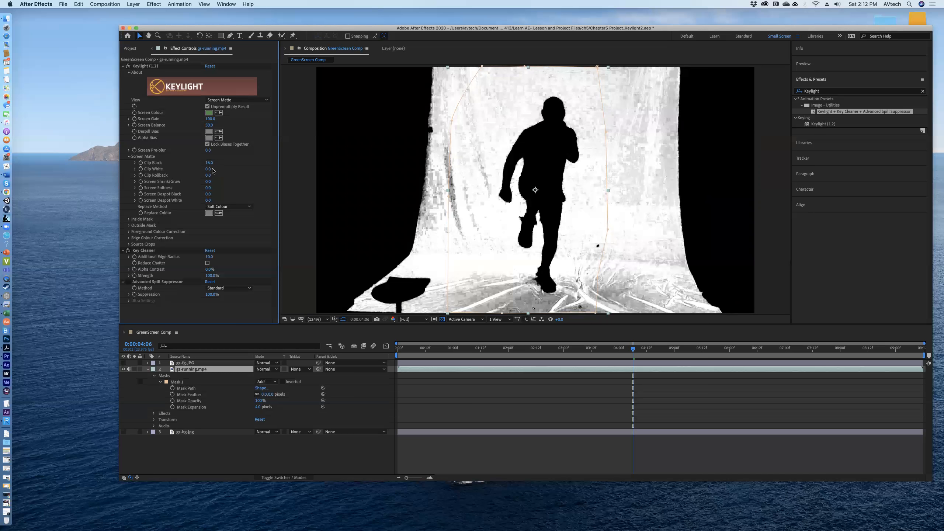
Set Keylight's Clip White to 60 in the Screen Matte settings
{"action": "left_click", "coordinate": [209, 169]}
{"action": "type", "text": "60"}
{"action": "key", "text": "Return"}
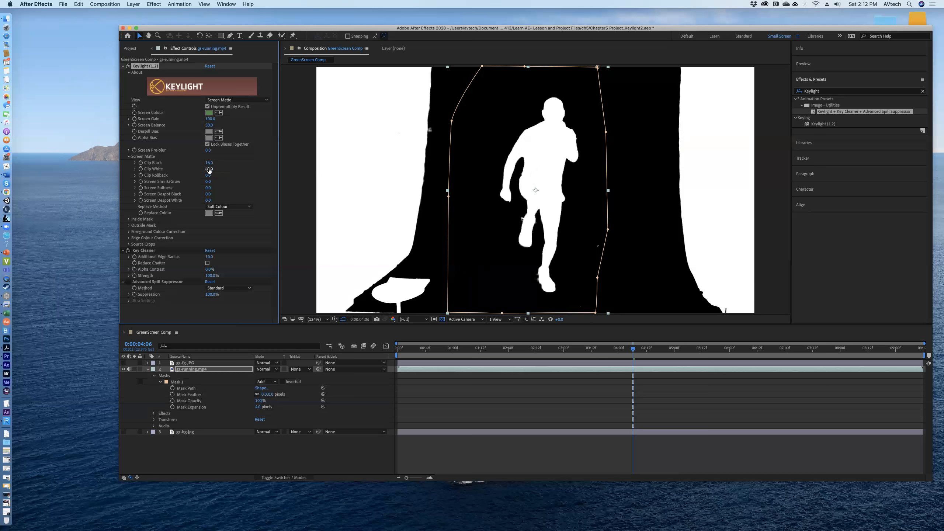
Try raising Keylight's Clip Black to 32, and return it to 16
{"action": "mouse_move", "coordinate": [214, 170]}
{"action": "left_mouse_down"}
{"action": "mouse_move", "coordinate": [195, 170]}
{"action": "mouse_move", "coordinate": [213, 171]}
{"action": "left_mouse_up"}
{"action": "left_click_drag", "start_coordinate": [212, 165], "coordinate": [193, 163]}
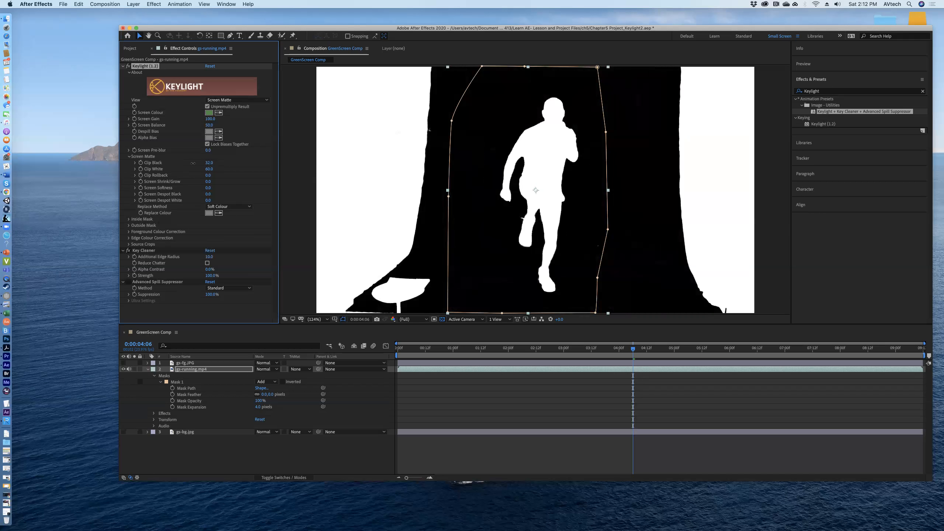
{"action": "left_click", "coordinate": [207, 163]}
{"action": "key", "text": "Return"}
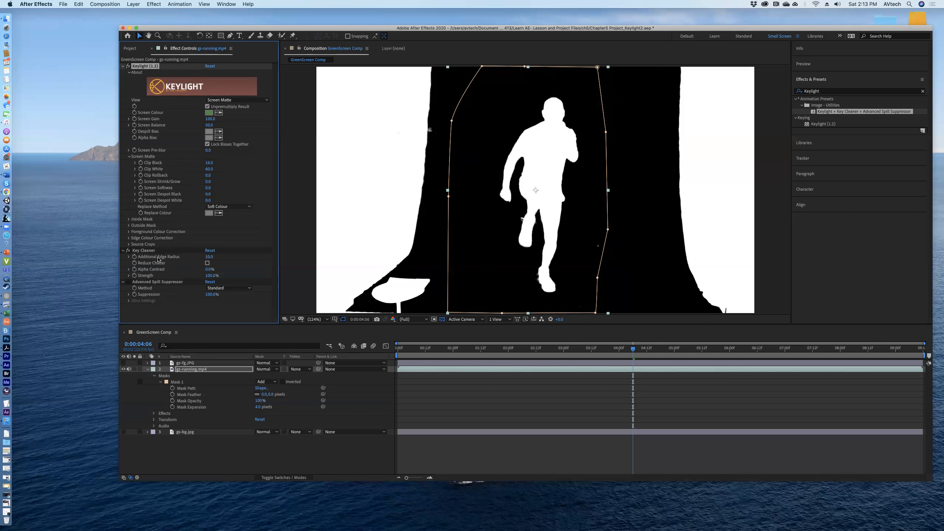
Set the Key Cleaner's Additional Edge Radius to 0
{"action": "left_click", "coordinate": [208, 257]}
{"action": "type", "text": "0"}
{"action": "key", "text": "Return"}
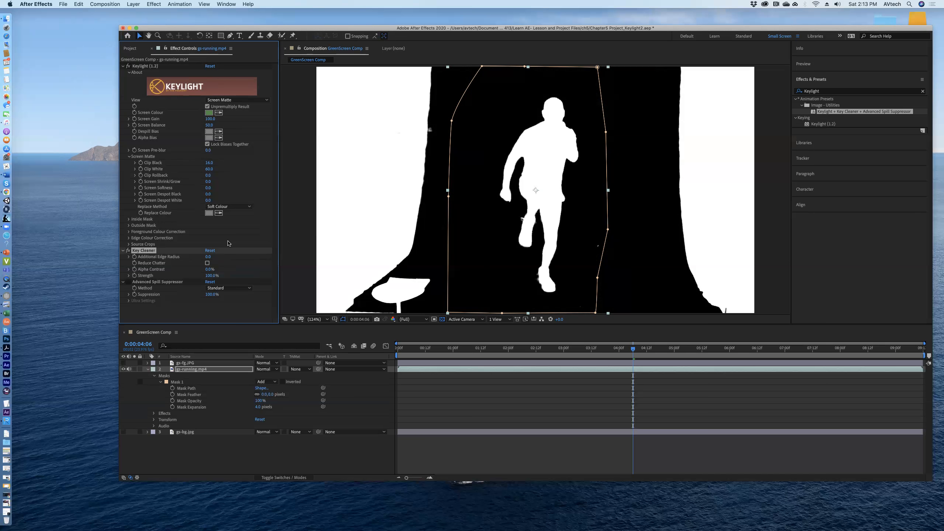
Change Keylight's view from the screen matte to Intermediate Result, and finish on Final Result
{"action": "left_click", "coordinate": [244, 101]}
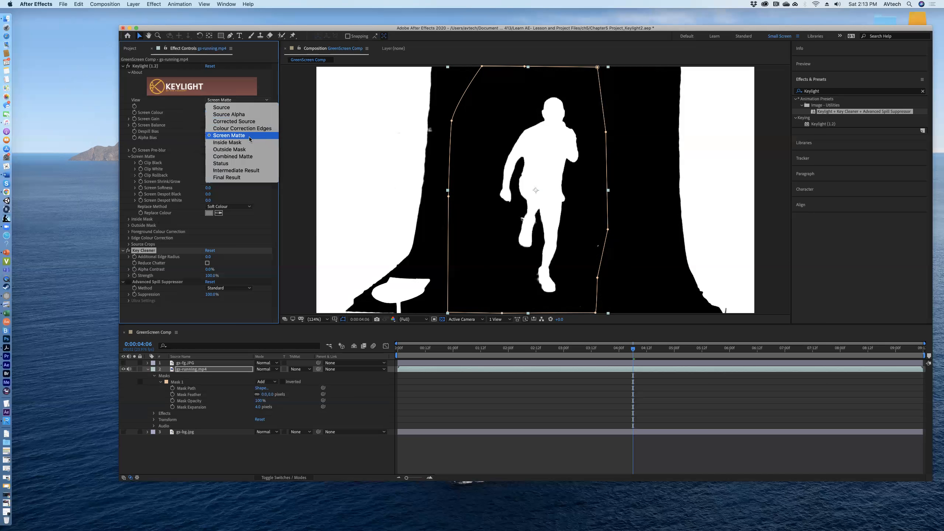
{"action": "left_click", "coordinate": [252, 171]}
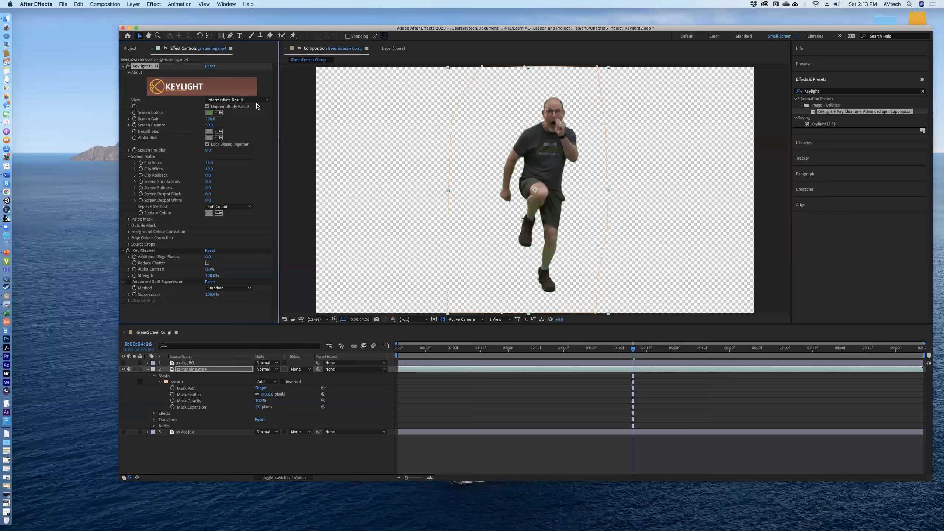
{"action": "left_click", "coordinate": [266, 101]}
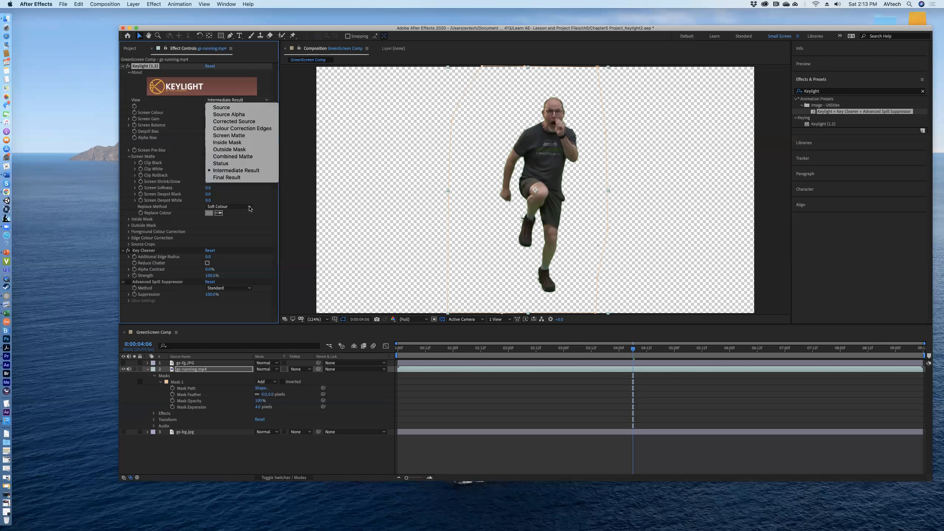
{"action": "left_click", "coordinate": [252, 178]}
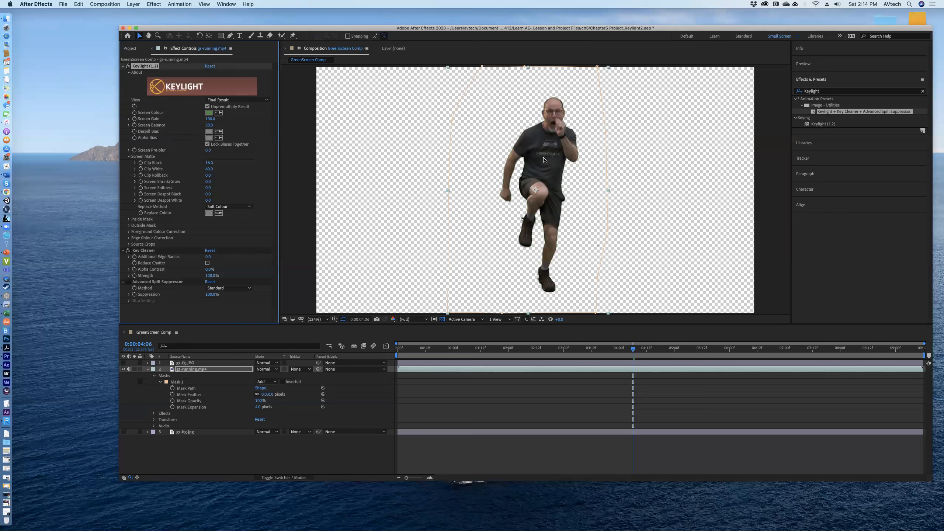
Compare the runner's colours by switching Keylight's view to Intermediate Result and back to Final Result
{"action": "left_click", "coordinate": [246, 100]}
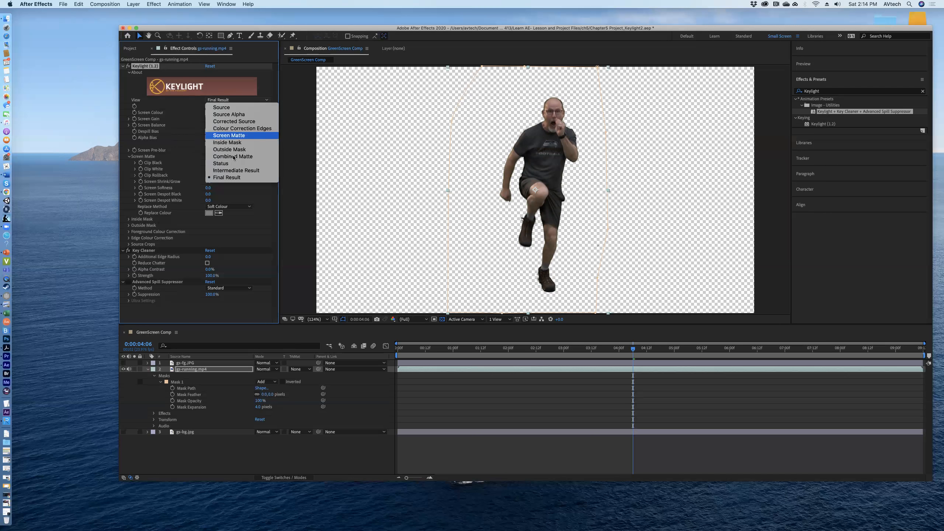
{"action": "left_click", "coordinate": [236, 171]}
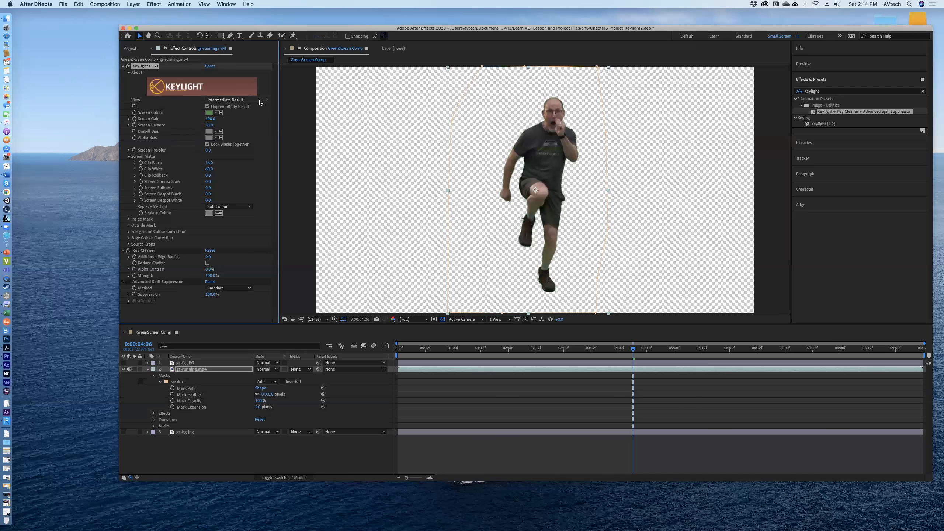
{"action": "left_click", "coordinate": [260, 101]}
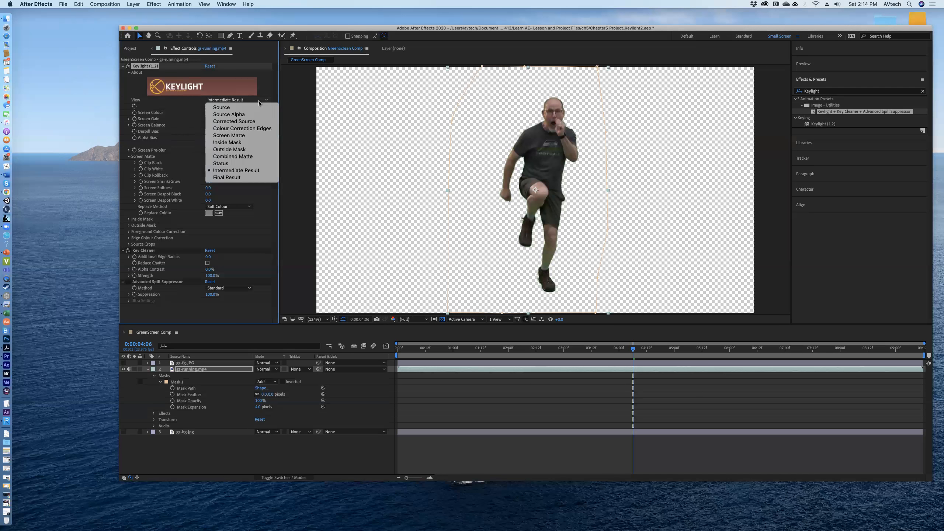
{"action": "left_click", "coordinate": [236, 178]}
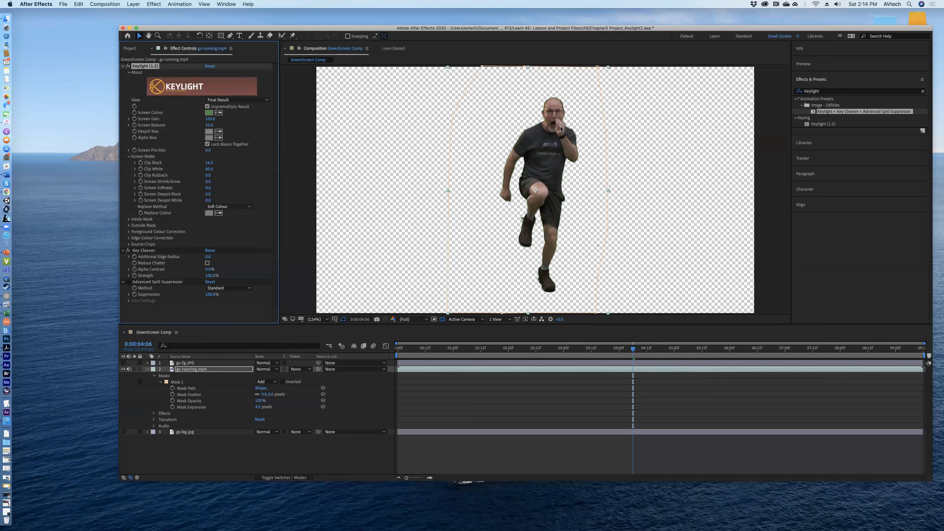
Cycle Keylight's view twice through Screen Matte, Intermediate Result and Final Result to compare the key
{"action": "left_click", "coordinate": [265, 101]}
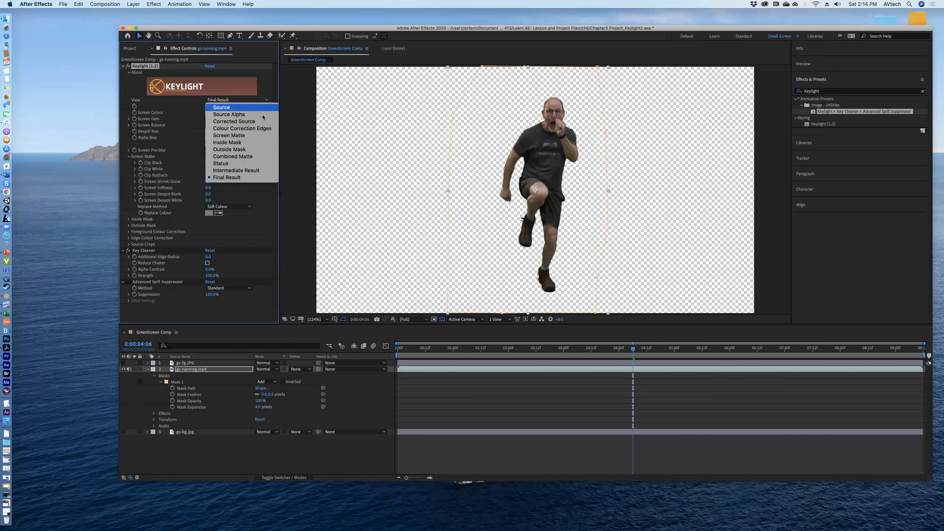
{"action": "left_click", "coordinate": [248, 139]}
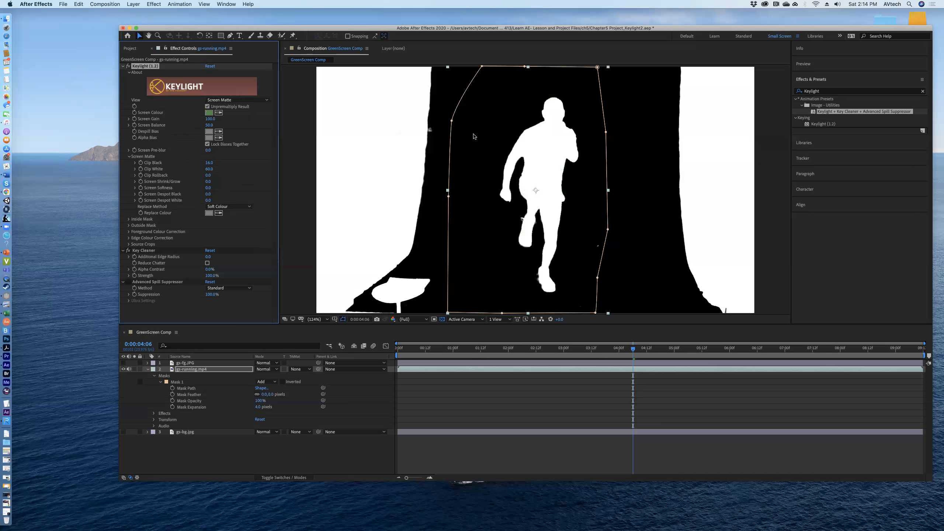
{"action": "left_click", "coordinate": [268, 100]}
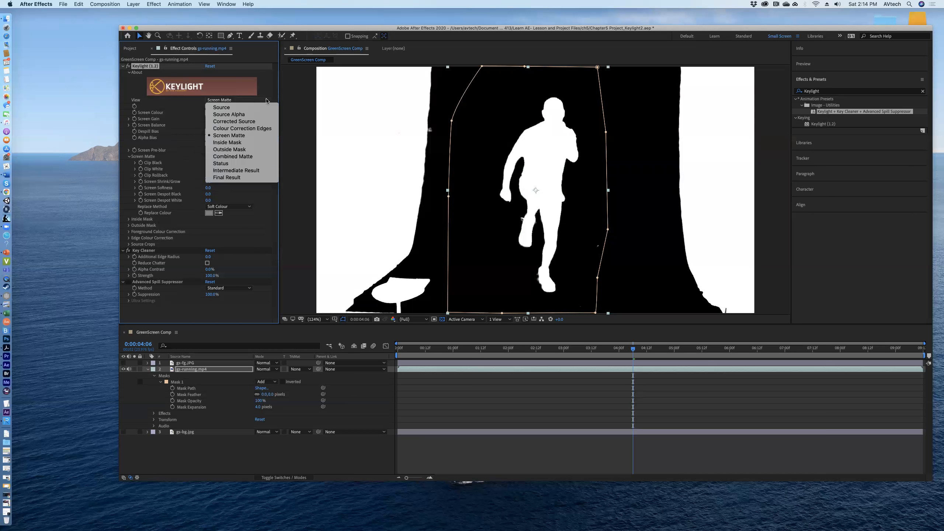
{"action": "left_click", "coordinate": [242, 170]}
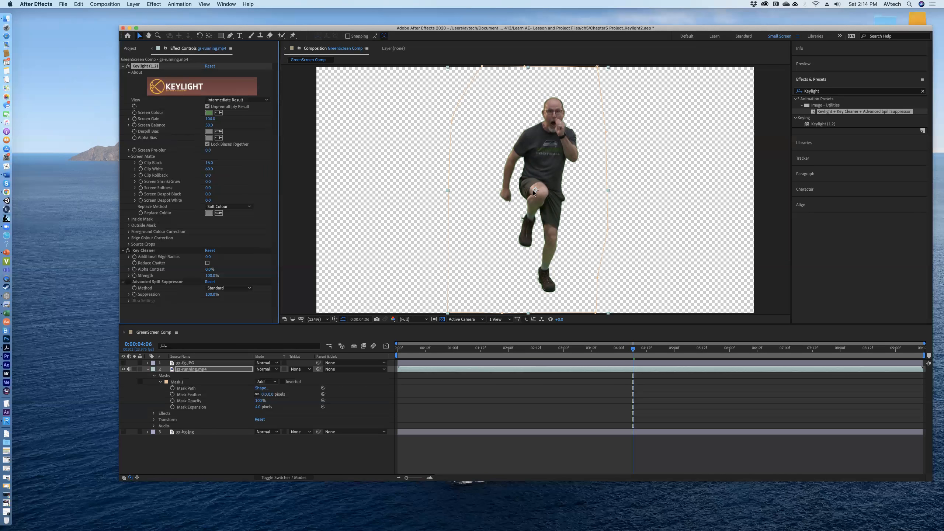
{"action": "left_click", "coordinate": [254, 100]}
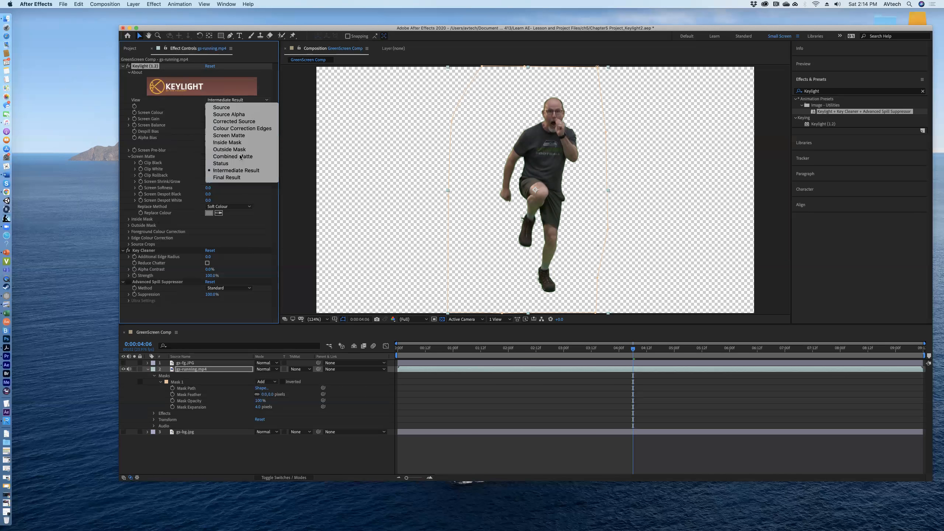
{"action": "left_click", "coordinate": [236, 178]}
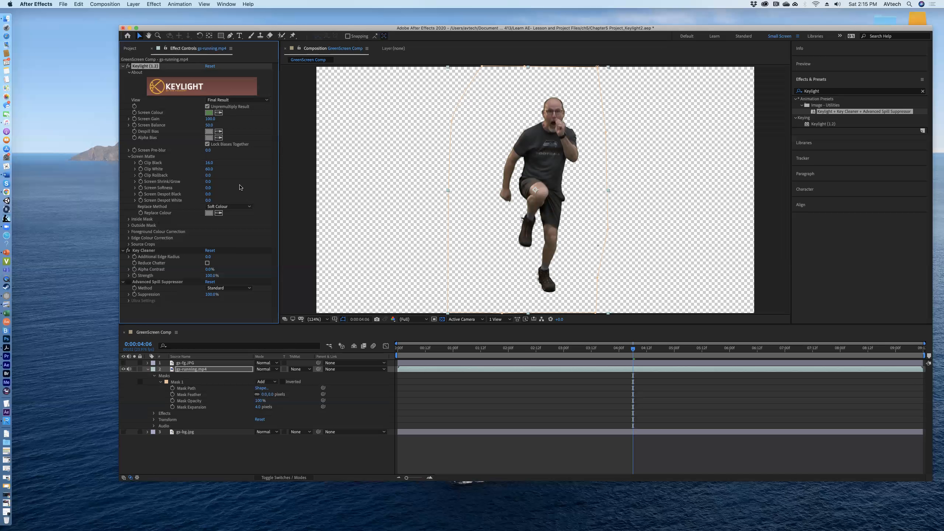
{"action": "left_click", "coordinate": [267, 101]}
{"action": "left_click", "coordinate": [256, 136]}
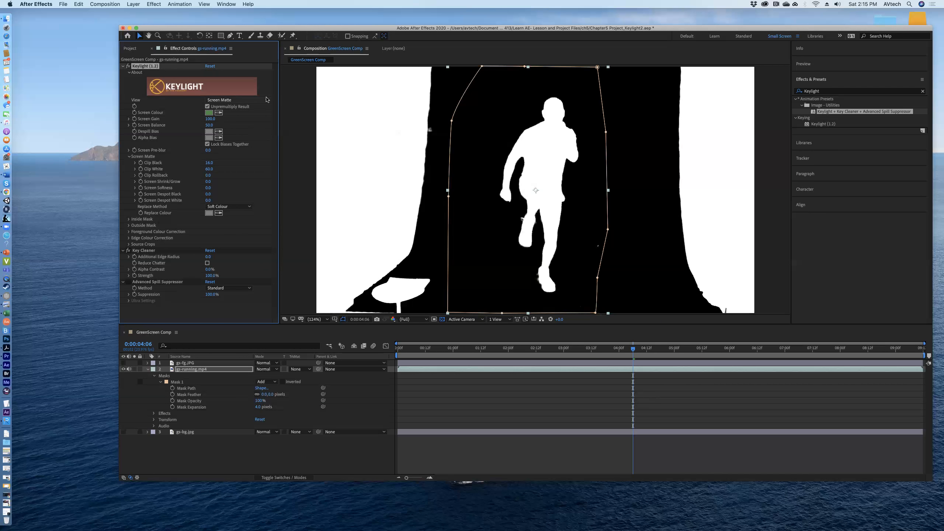
{"action": "left_click", "coordinate": [244, 99]}
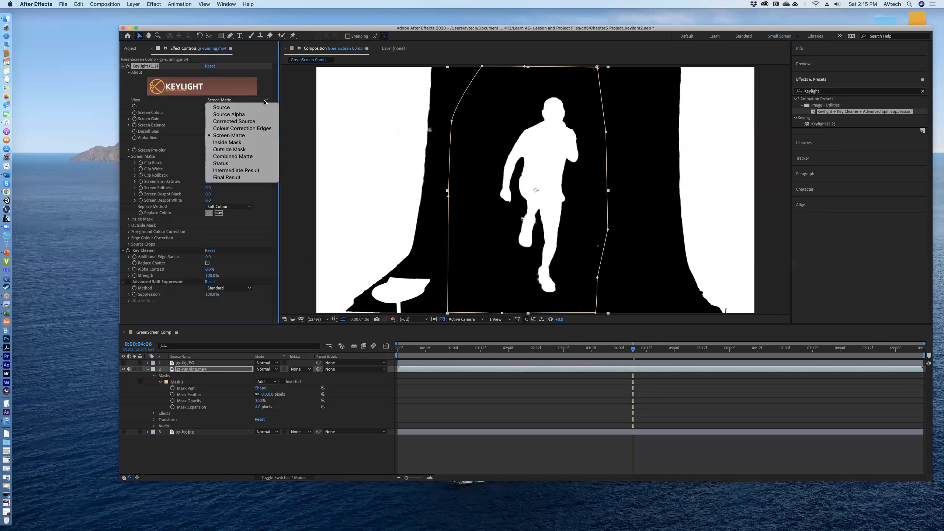
{"action": "left_click", "coordinate": [242, 171]}
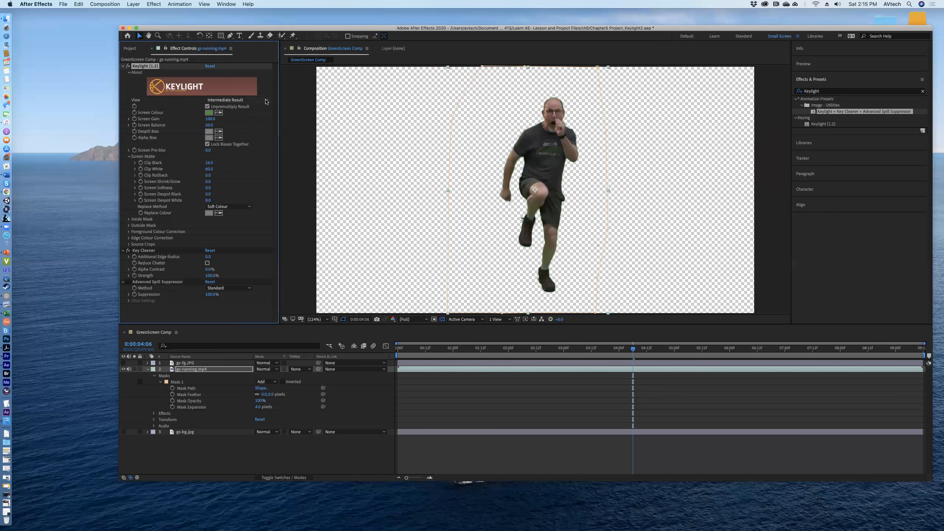
{"action": "left_click", "coordinate": [264, 100]}
{"action": "left_click", "coordinate": [238, 180]}
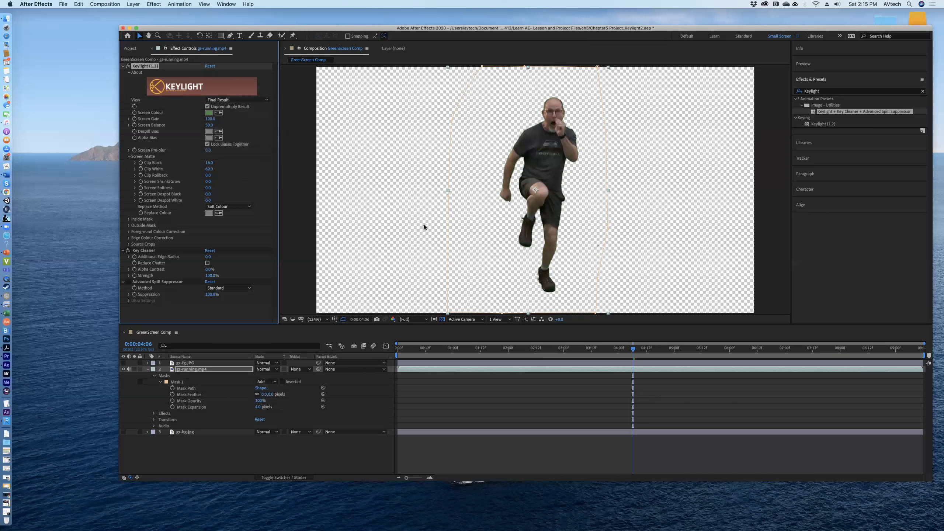
Turn the composition's transparency grid off and back on twice to inspect the keyed runner against black
{"action": "left_click", "coordinate": [442, 320]}
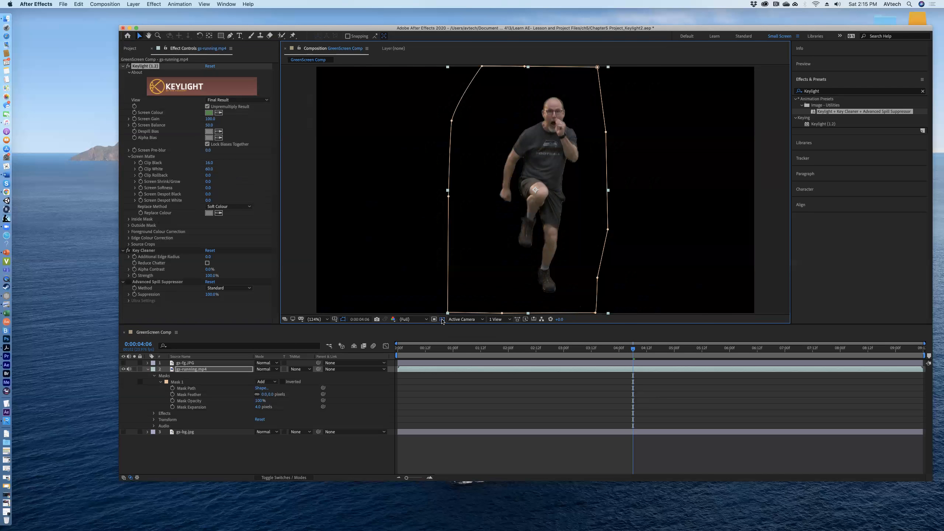
{"action": "left_click", "coordinate": [443, 320]}
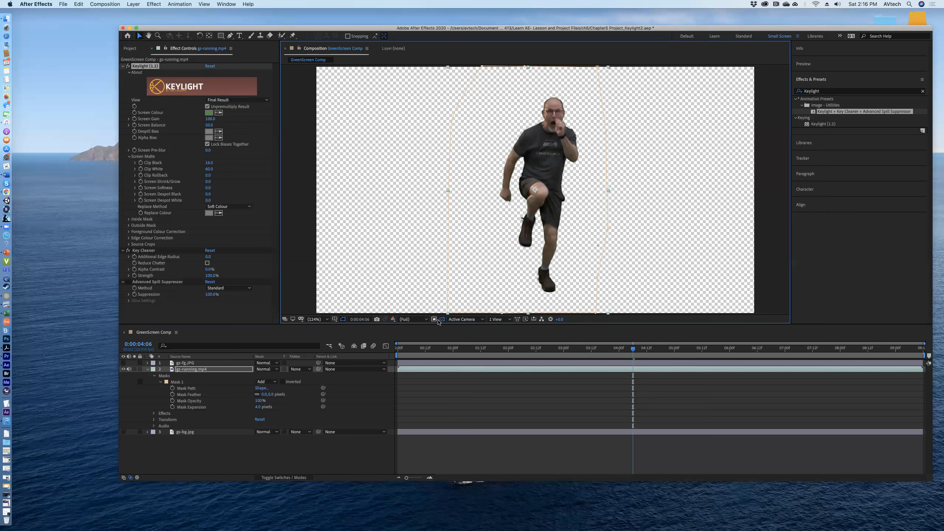
{"action": "left_click", "coordinate": [442, 320]}
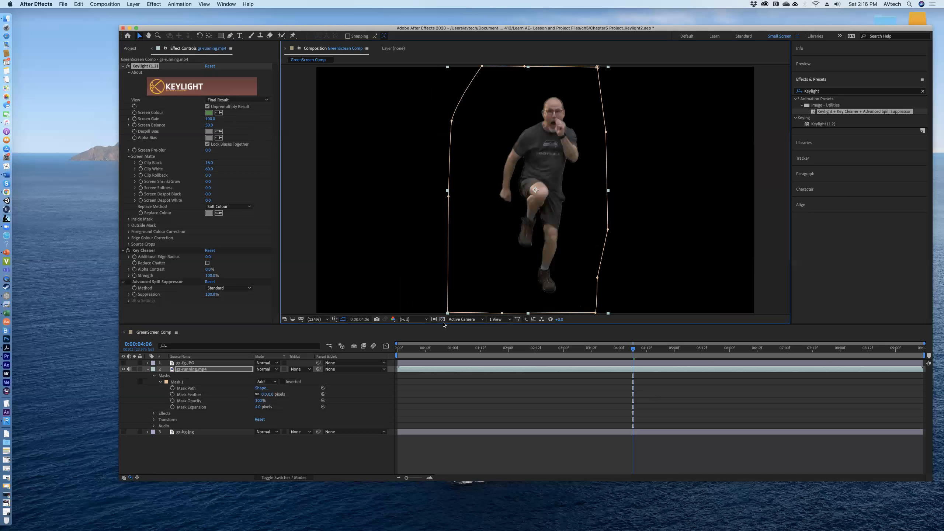
{"action": "left_click", "coordinate": [443, 320]}
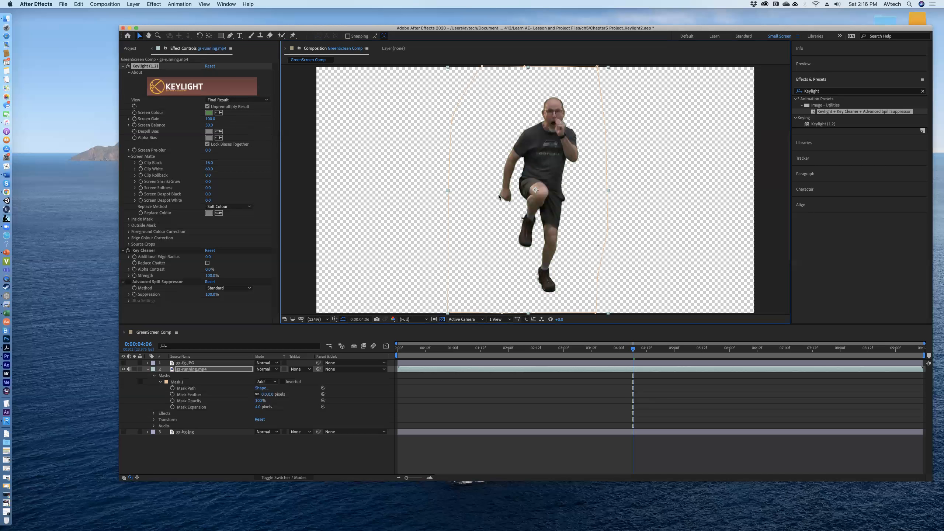